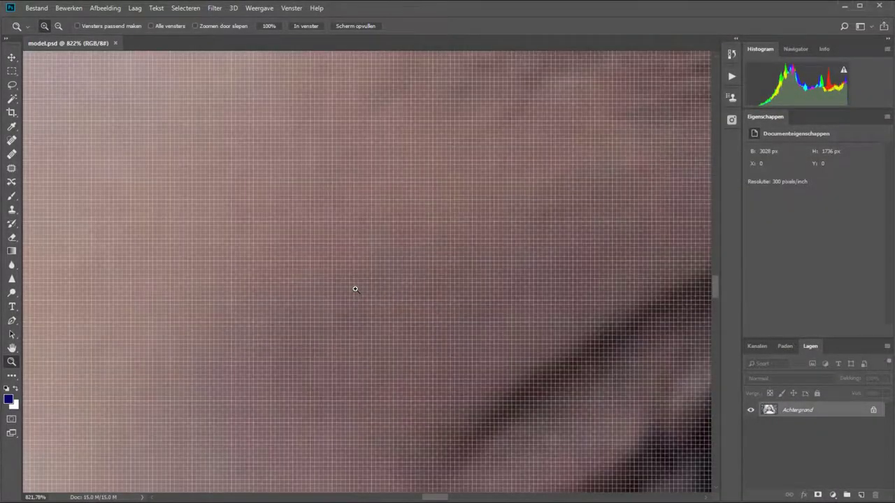
Zoom into the portrait's skin and eye, then turn off the Pixelraster pixel grid.
{"action": "left_click", "coordinate": [355, 288]}
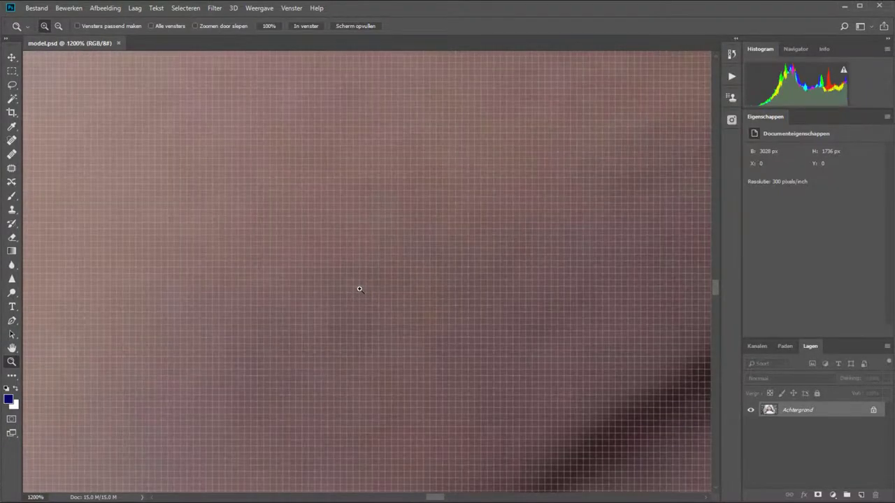
{"action": "left_click", "coordinate": [358, 288]}
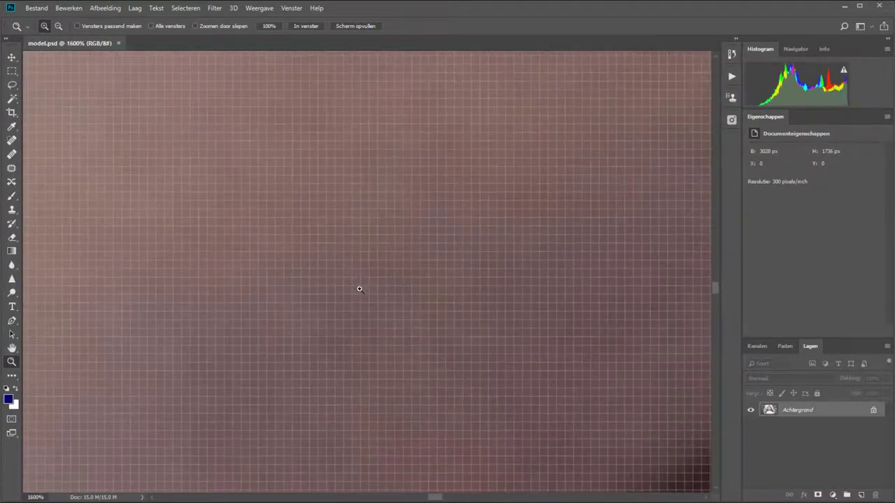
{"action": "left_click", "coordinate": [358, 245], "text": "alt"}
{"action": "left_click_drag", "start_coordinate": [358, 245], "coordinate": [354, 244]}
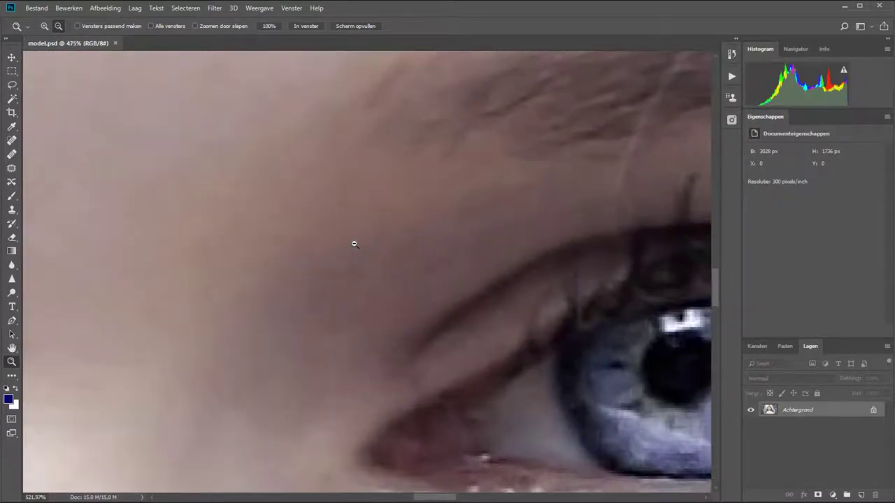
{"action": "left_click_drag", "start_coordinate": [354, 244], "coordinate": [355, 244]}
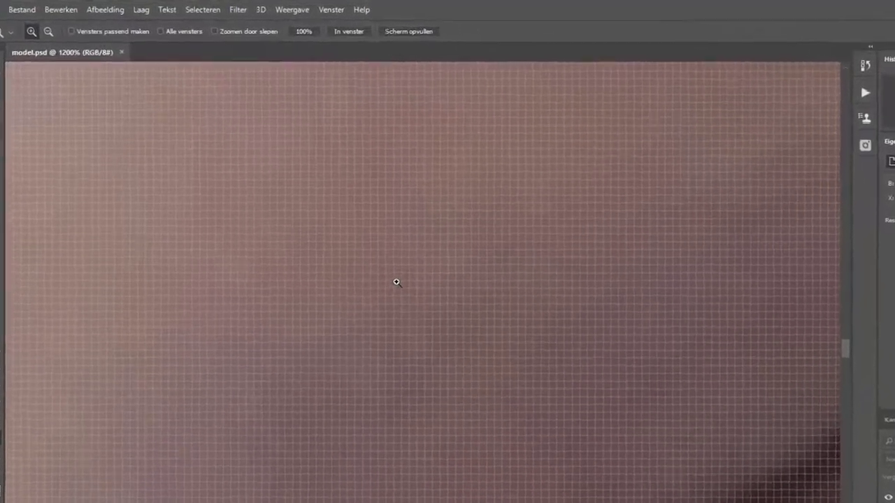
{"action": "left_click", "coordinate": [264, 9]}
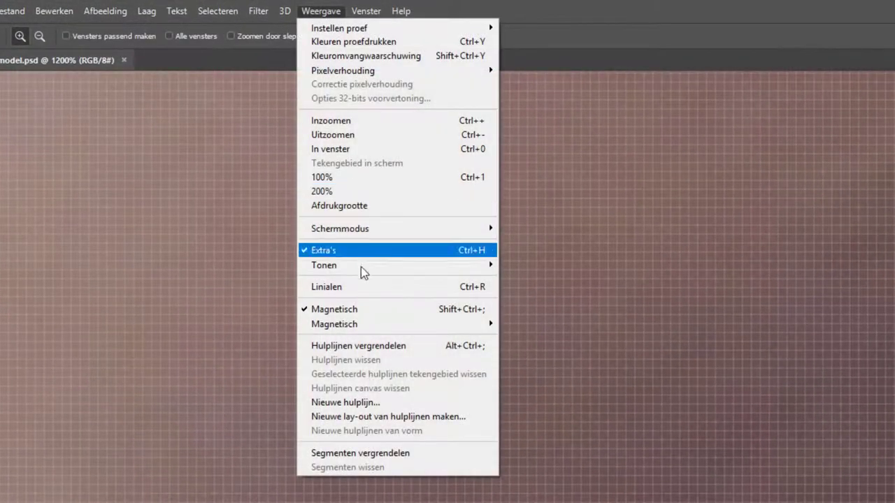
{"action": "mouse_move", "coordinate": [395, 265]}
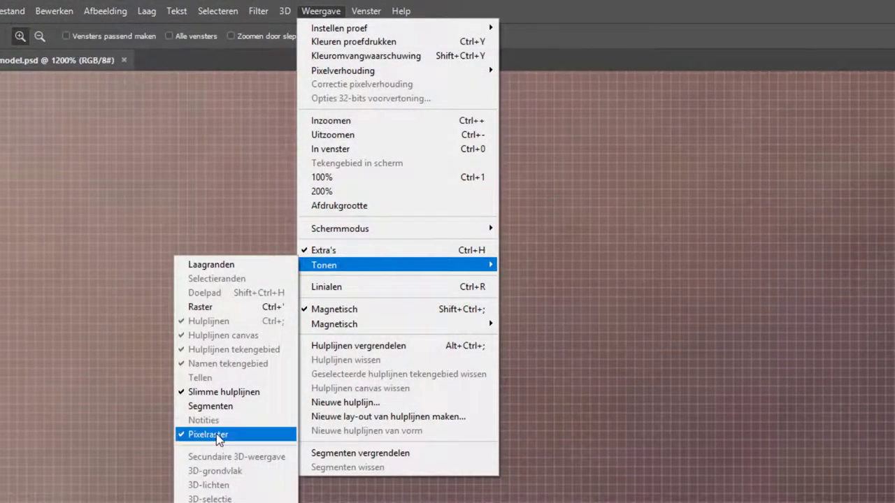
{"action": "left_click", "coordinate": [208, 434]}
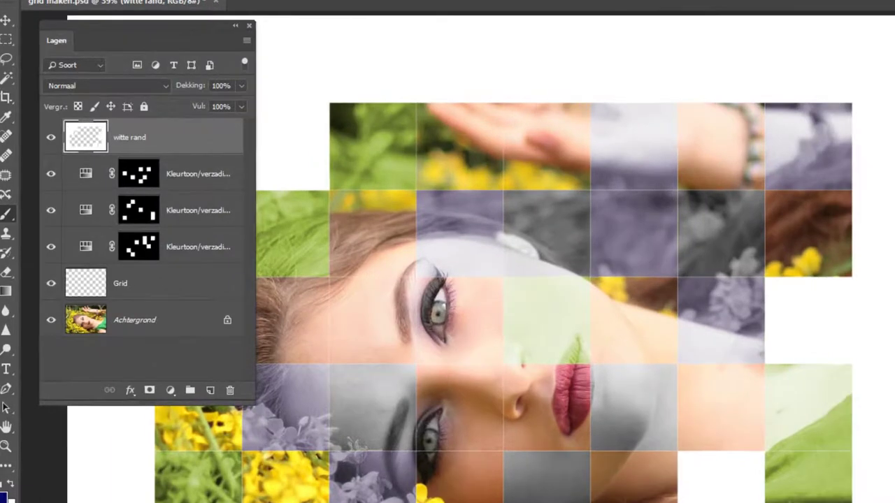
Stamp all visible layers into a new merged layer above witte rand with Ctrl+Shift+Alt+E.
{"action": "key", "text": "ctrl+shift+alt+e"}
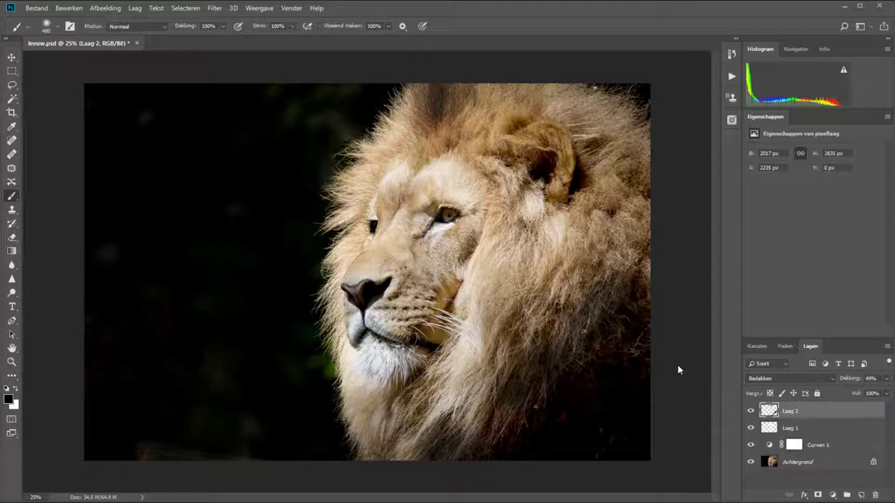
{"action": "left_click", "coordinate": [752, 413], "text": "alt"}
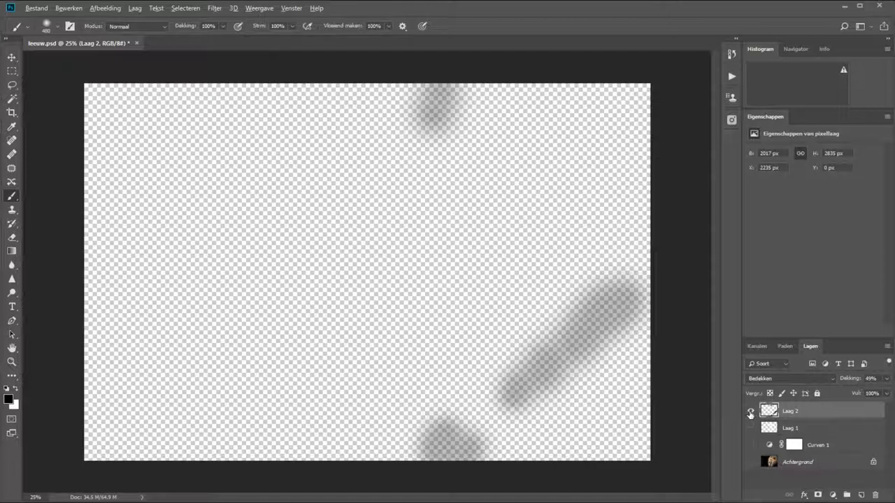
{"action": "left_click", "coordinate": [750, 413], "text": "alt"}
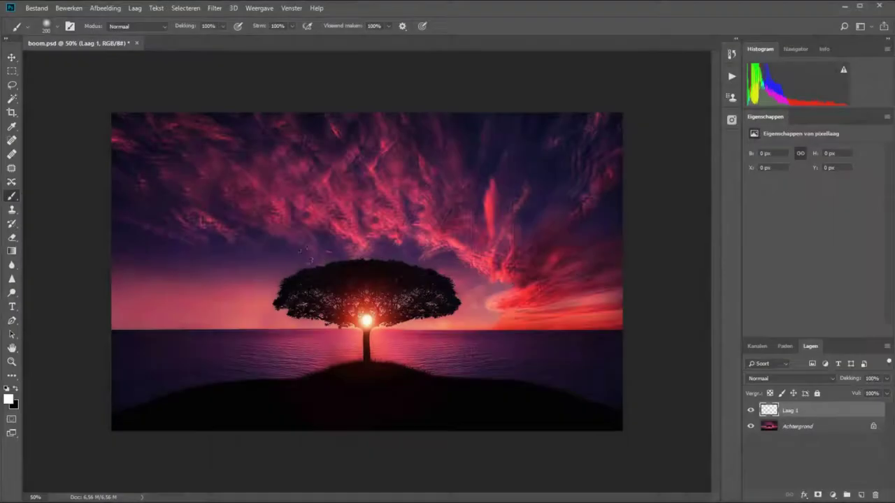
Paint a long soft white wavy stroke across the sunset sky on Laag 1.
{"action": "left_click", "coordinate": [168, 223]}
{"action": "mouse_move", "coordinate": [164, 223]}
{"action": "left_mouse_down"}
{"action": "mouse_move", "coordinate": [230, 188]}
{"action": "mouse_move", "coordinate": [336, 183]}
{"action": "mouse_move", "coordinate": [458, 226]}
{"action": "mouse_move", "coordinate": [570, 225]}
{"action": "left_mouse_up"}
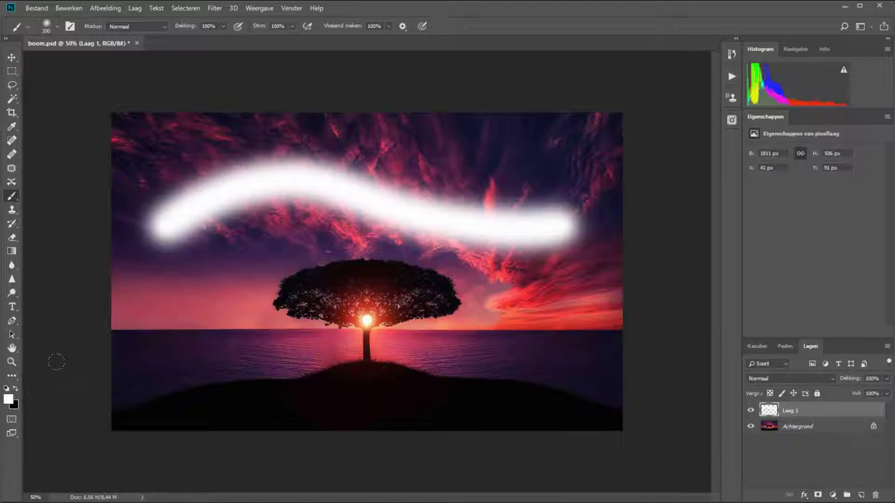
{"action": "key", "text": "v"}
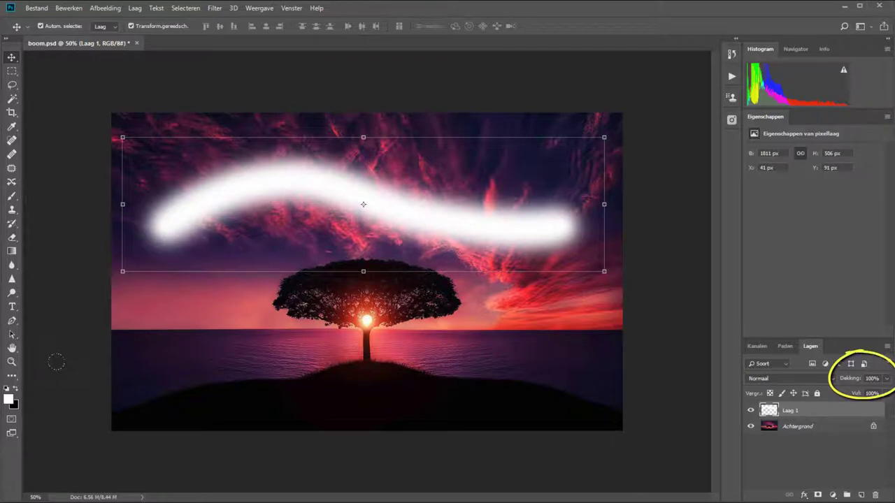
Try Laag 1 opacities of 50%, 80%, 20%, 55% and 75%, ending at 100%.
{"action": "key", "text": "5"}
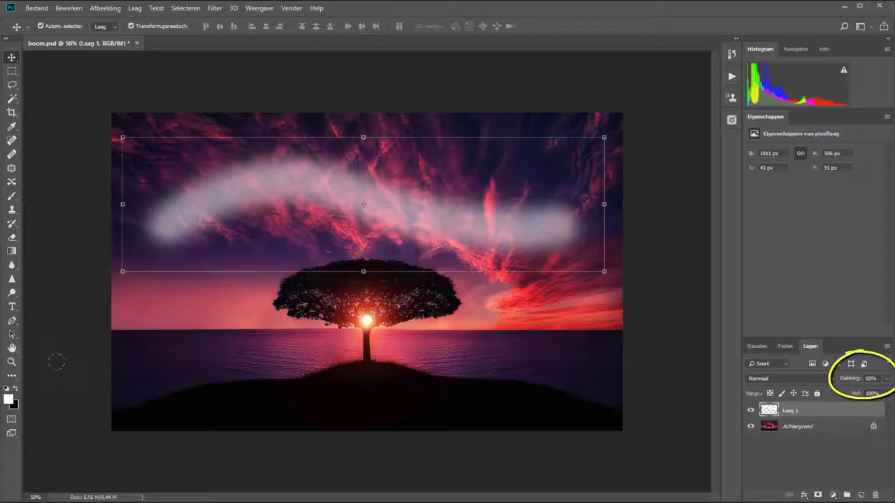
{"action": "key", "text": "8"}
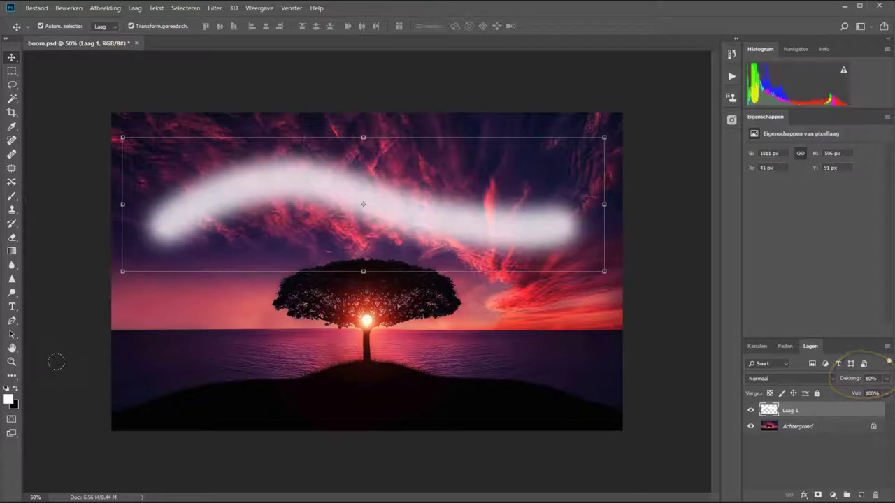
{"action": "key", "text": "2"}
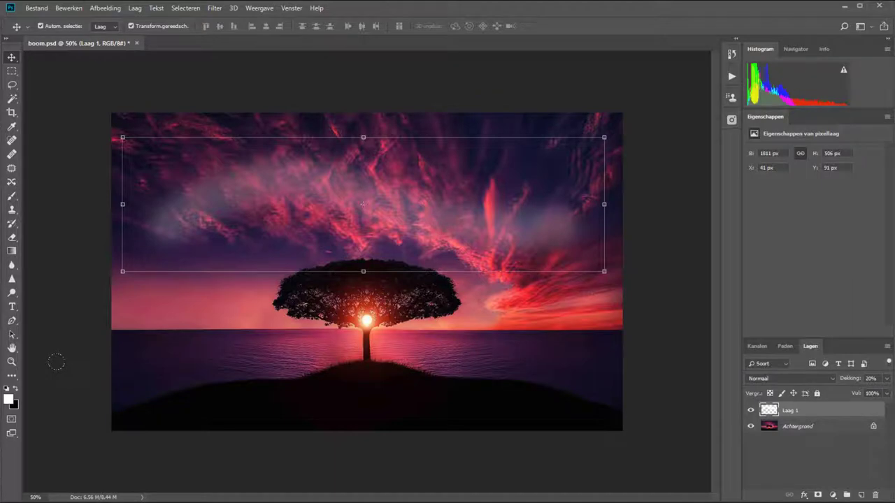
{"action": "key", "text": "5"}
{"action": "key", "text": "5"}
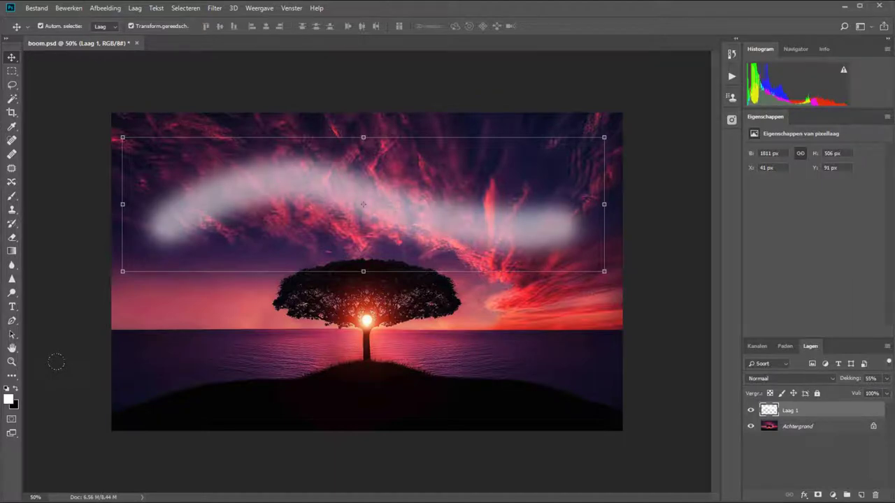
{"action": "key", "text": "7"}
{"action": "key", "text": "5"}
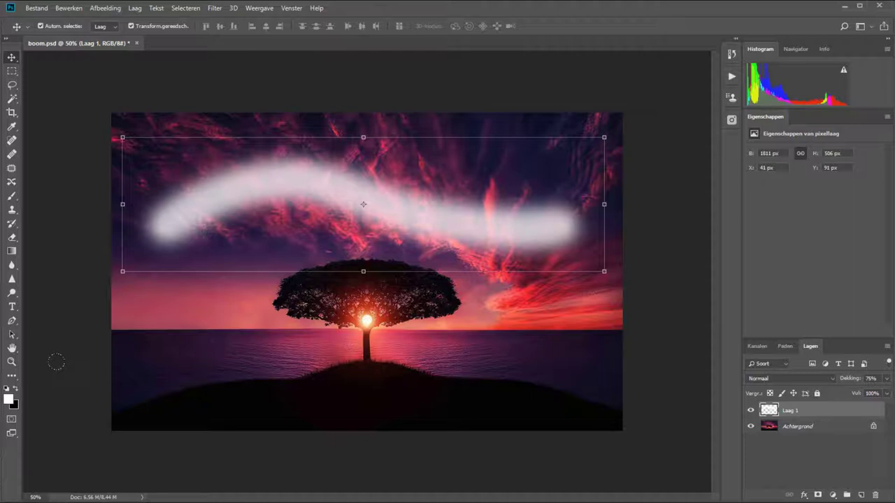
{"action": "key", "text": "0"}
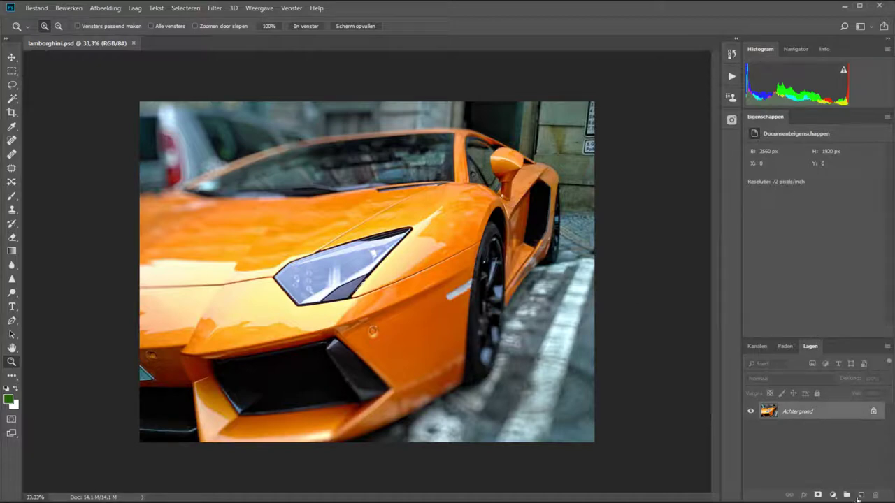
Add a new layer and brush green over the Lamborghini's hood and front panel.
{"action": "left_click", "coordinate": [861, 497]}
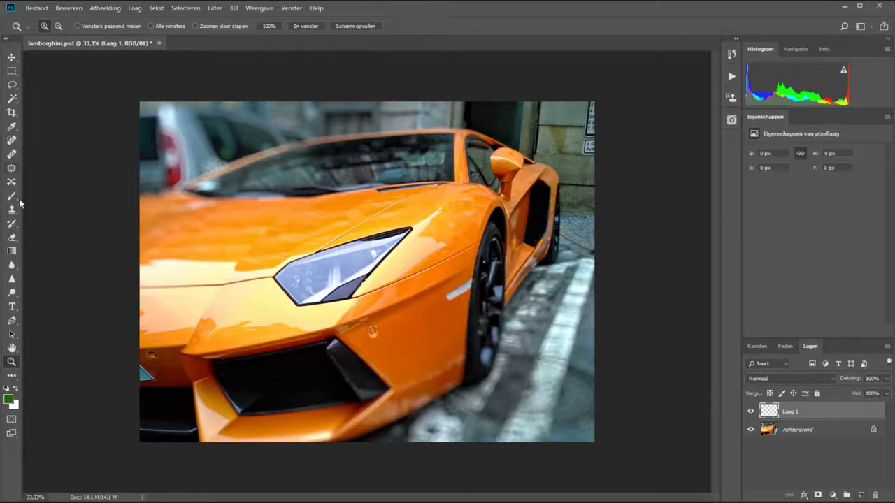
{"action": "left_click", "coordinate": [12, 196]}
{"action": "left_click_drag", "start_coordinate": [172, 248], "coordinate": [402, 209]}
{"action": "mouse_move", "coordinate": [238, 209]}
{"action": "left_mouse_down"}
{"action": "mouse_move", "coordinate": [149, 290]}
{"action": "mouse_move", "coordinate": [156, 260]}
{"action": "mouse_move", "coordinate": [153, 321]}
{"action": "mouse_move", "coordinate": [365, 349]}
{"action": "mouse_move", "coordinate": [395, 283]}
{"action": "mouse_move", "coordinate": [392, 350]}
{"action": "mouse_move", "coordinate": [406, 311]}
{"action": "mouse_move", "coordinate": [201, 309]}
{"action": "mouse_move", "coordinate": [269, 274]}
{"action": "mouse_move", "coordinate": [252, 319]}
{"action": "mouse_move", "coordinate": [172, 318]}
{"action": "mouse_move", "coordinate": [147, 341]}
{"action": "left_mouse_up"}
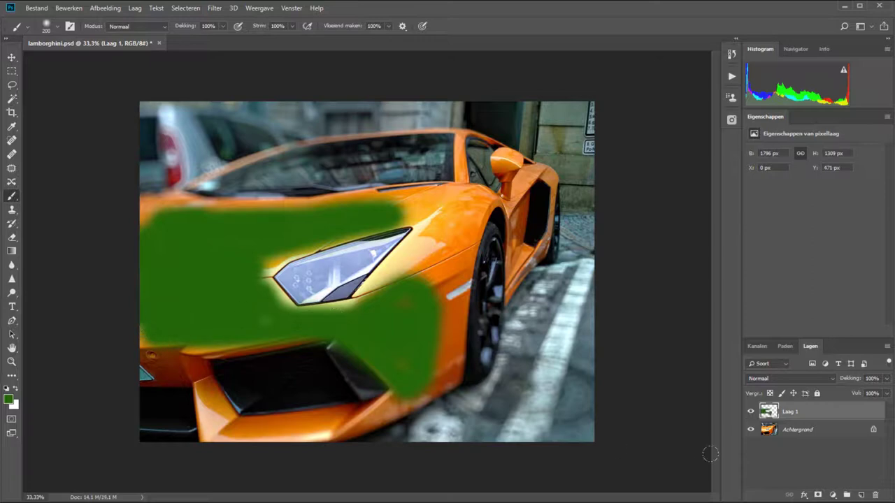
Set the green paint layer's blend mode to Kleur.
{"action": "left_click", "coordinate": [802, 377]}
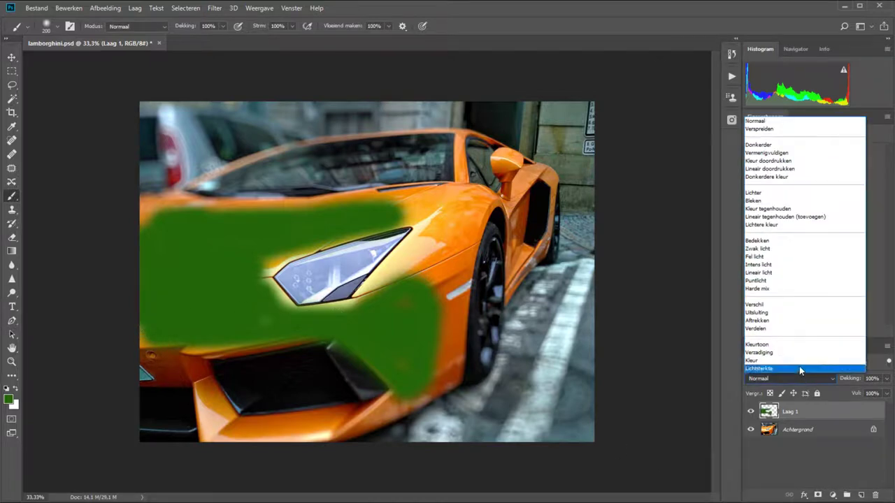
{"action": "left_click", "coordinate": [799, 367]}
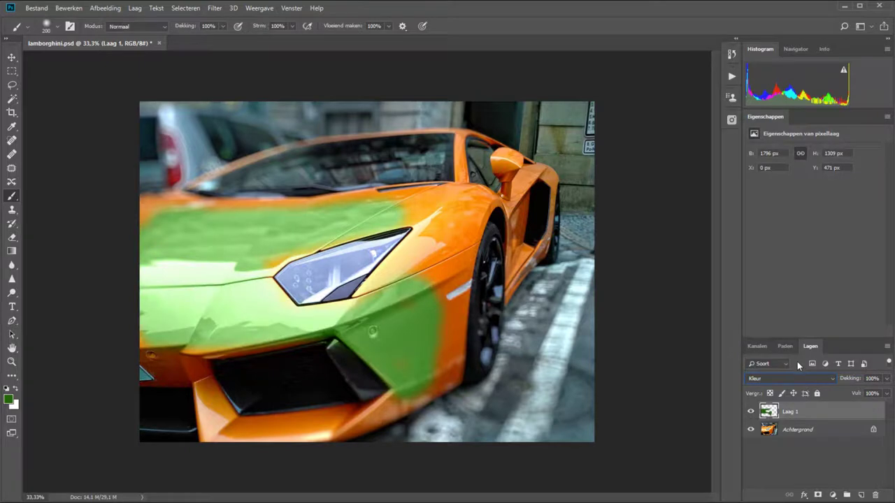
{"action": "left_click", "coordinate": [834, 496]}
Add a Hue/Saturation layer clipped to Laag 1, colorized at hue 50 and saturation 97.
{"action": "left_click", "coordinate": [827, 393]}
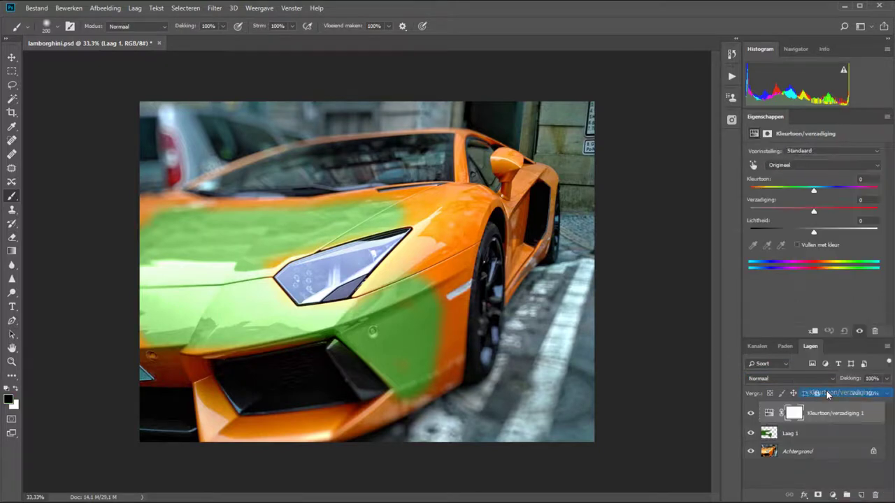
{"action": "left_click_drag", "start_coordinate": [826, 417], "coordinate": [827, 420]}
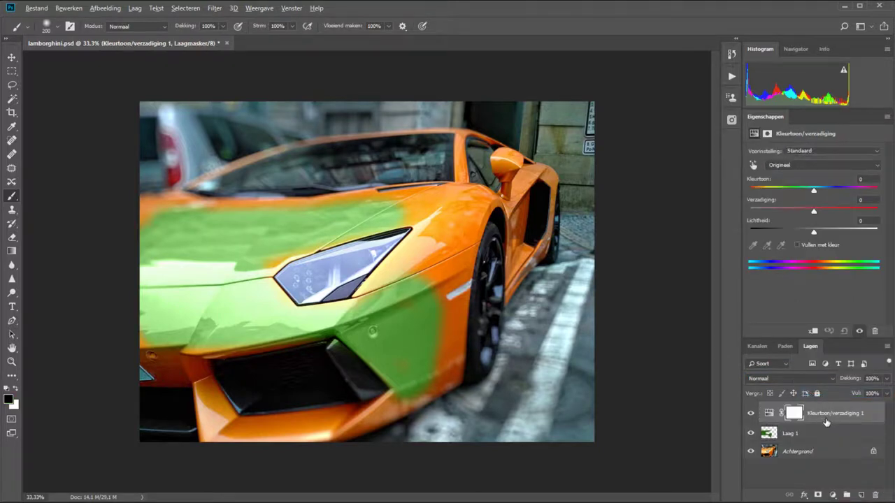
{"action": "left_click", "coordinate": [828, 420], "text": "alt"}
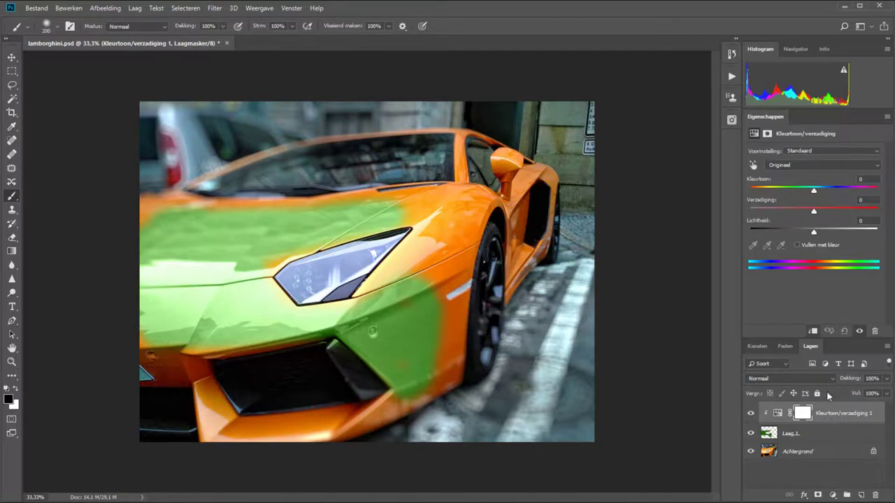
{"action": "left_click", "coordinate": [797, 245]}
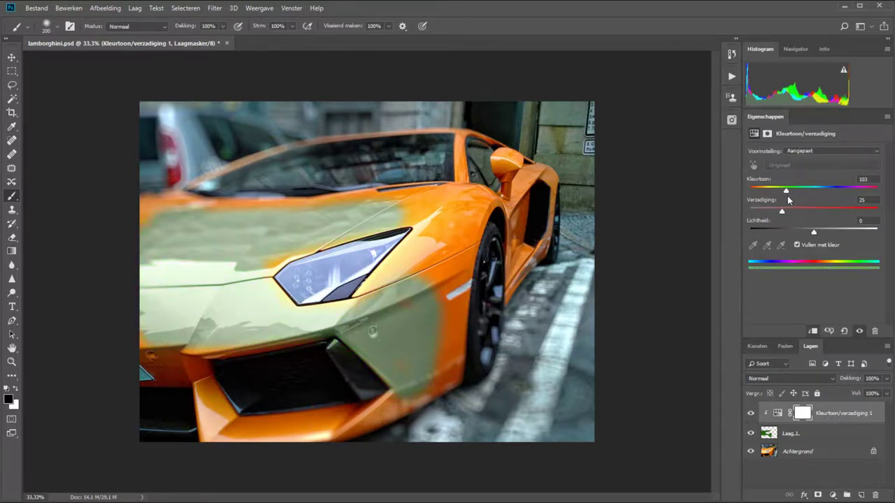
{"action": "left_click_drag", "start_coordinate": [801, 190], "coordinate": [841, 190]}
{"action": "mouse_move", "coordinate": [781, 211]}
{"action": "left_mouse_down"}
{"action": "mouse_move", "coordinate": [809, 211]}
{"action": "mouse_move", "coordinate": [801, 194]}
{"action": "mouse_move", "coordinate": [771, 190]}
{"action": "mouse_move", "coordinate": [874, 211]}
{"action": "left_mouse_up"}
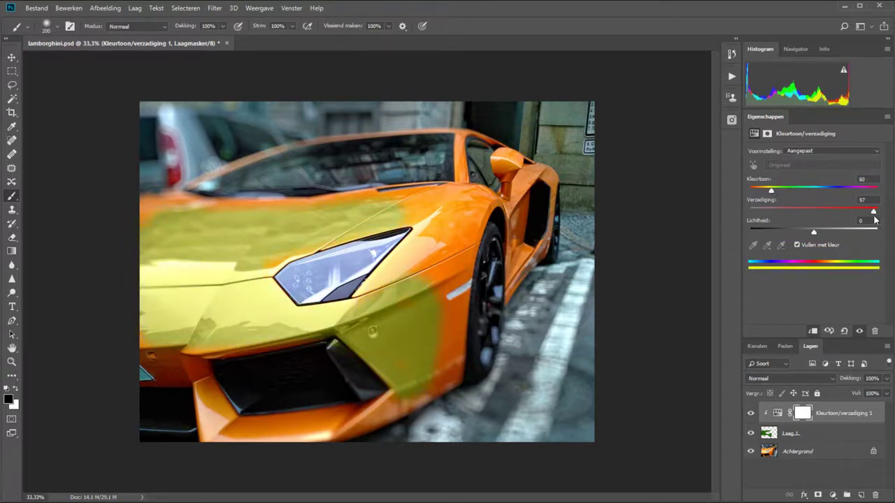